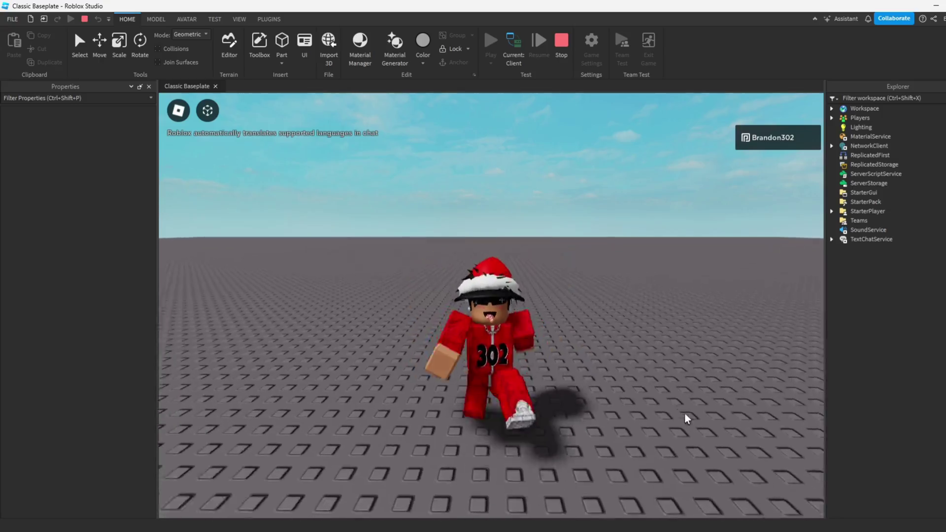
Walk and jump the avatar around the baseplate, then stop the play test with Shift+F5.
key("space")
scroll(684, 413, "down", 5)
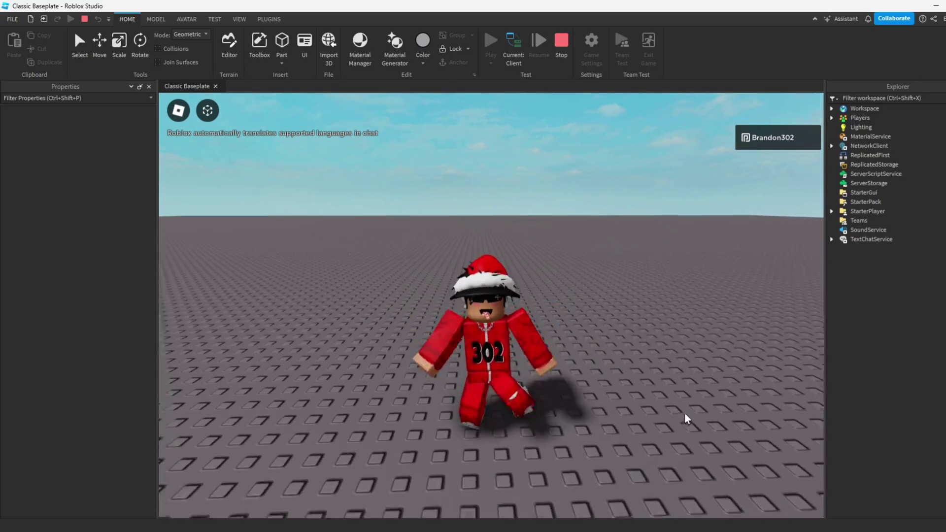
key("space")
scroll(686, 410, "up", 3)
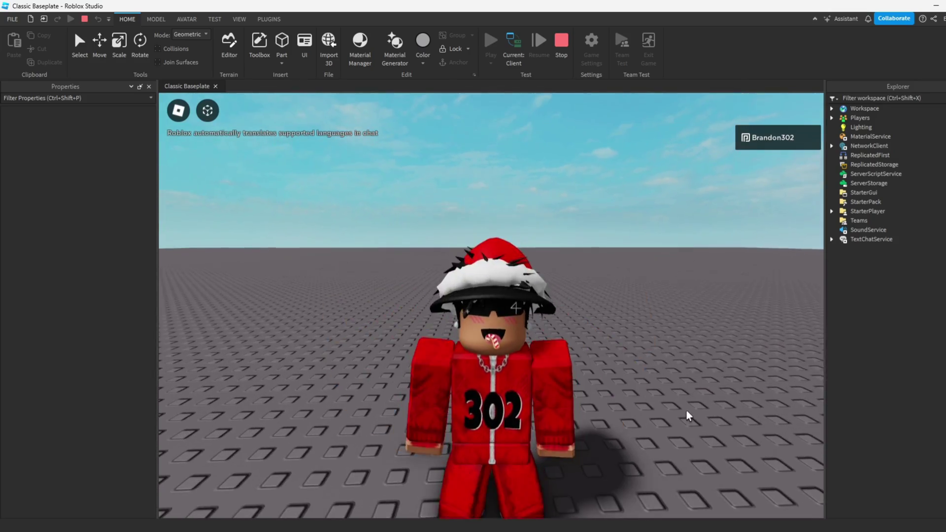
scroll(686, 410, "up", 3)
key("space")
scroll(686, 410, "down", 4)
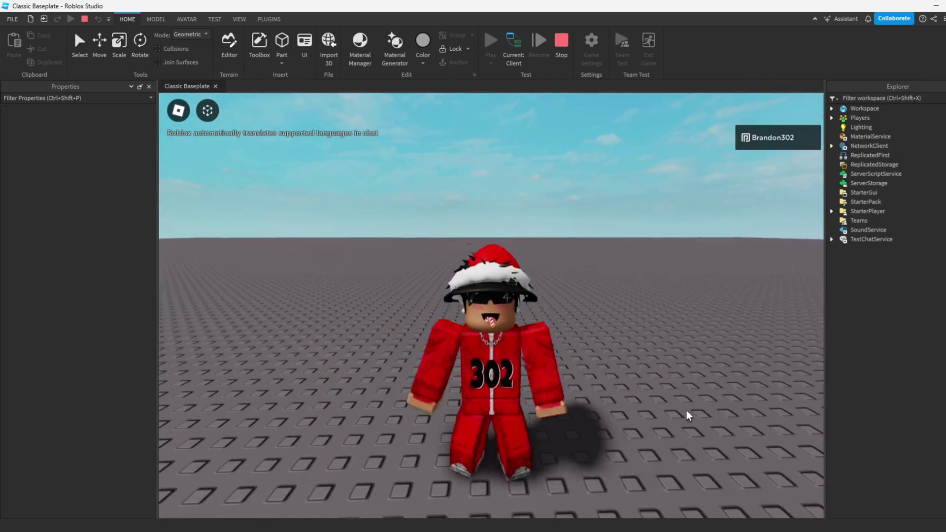
key("w")
key("s")
key("space")
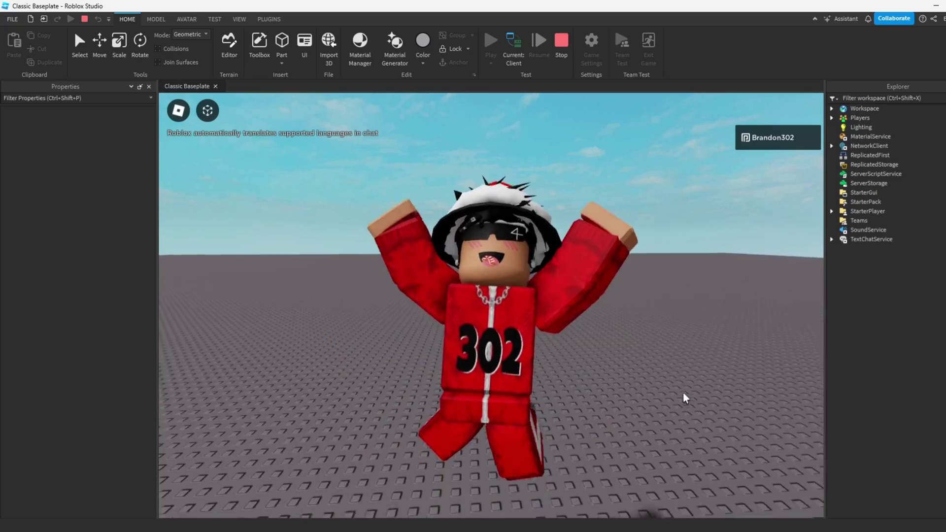
scroll(679, 393, "up", 2)
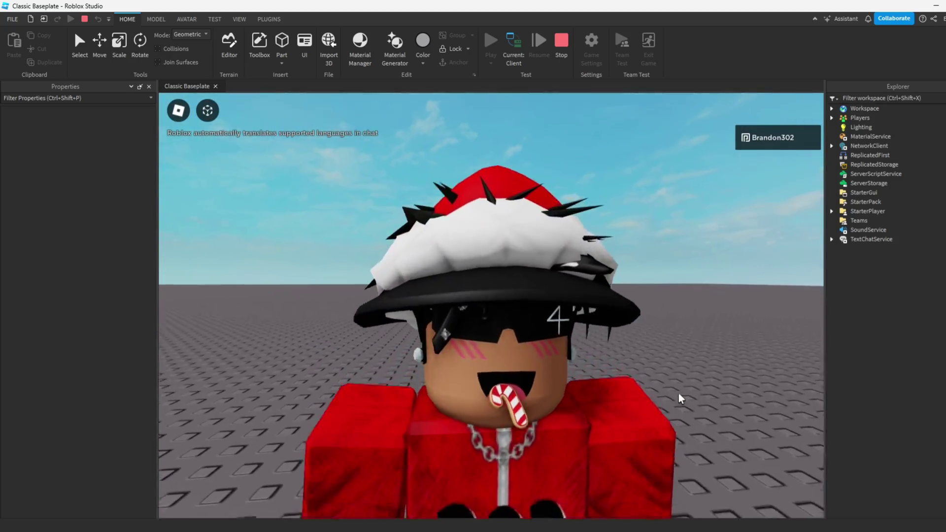
scroll(680, 393, "up", 2)
scroll(678, 392, "up", 2)
scroll(679, 392, "down", 3)
key("shift+F5")
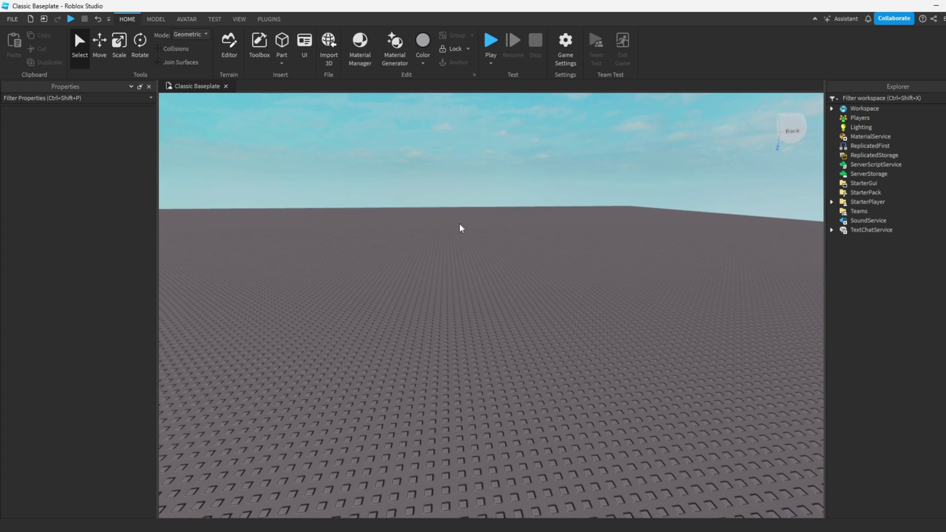
Drag the Invite Friends model from the Toolbox's My Models inventory into the viewport.
left_click(249, 42)
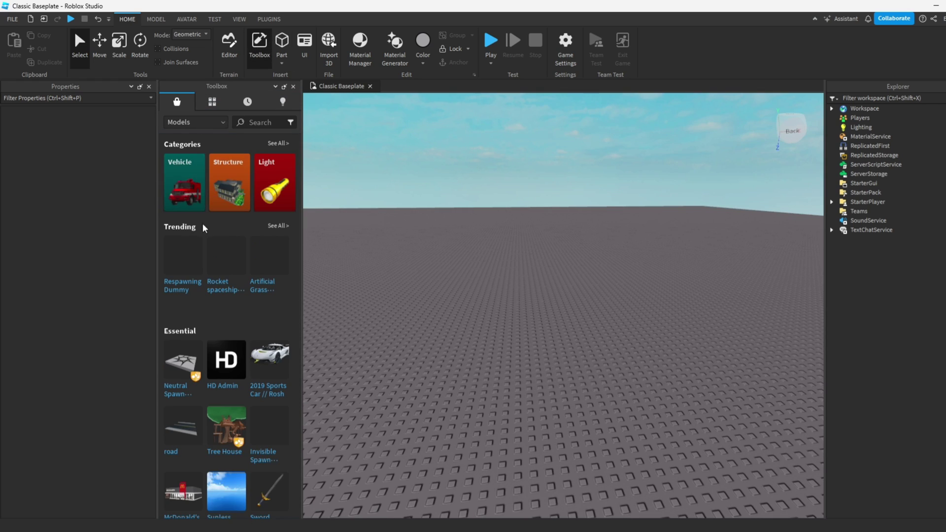
left_click(212, 104)
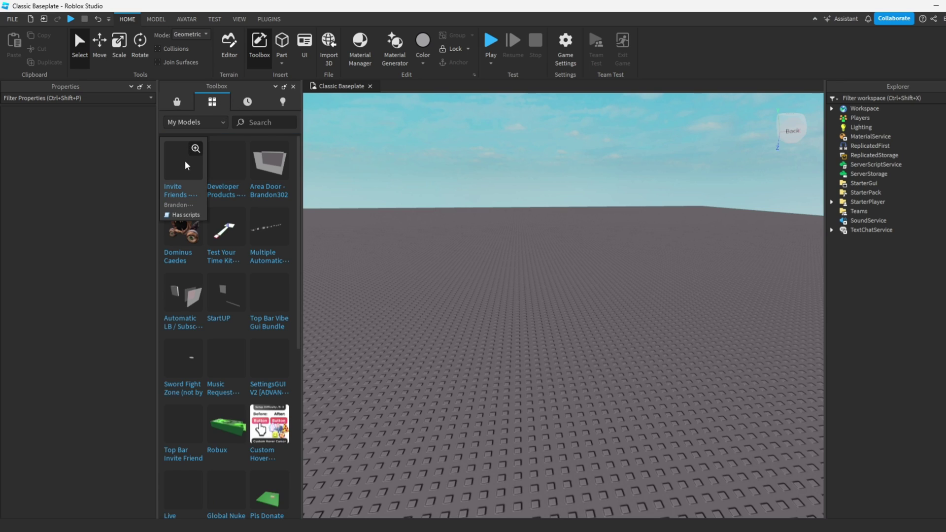
left_click_drag(182, 171, 180, 153)
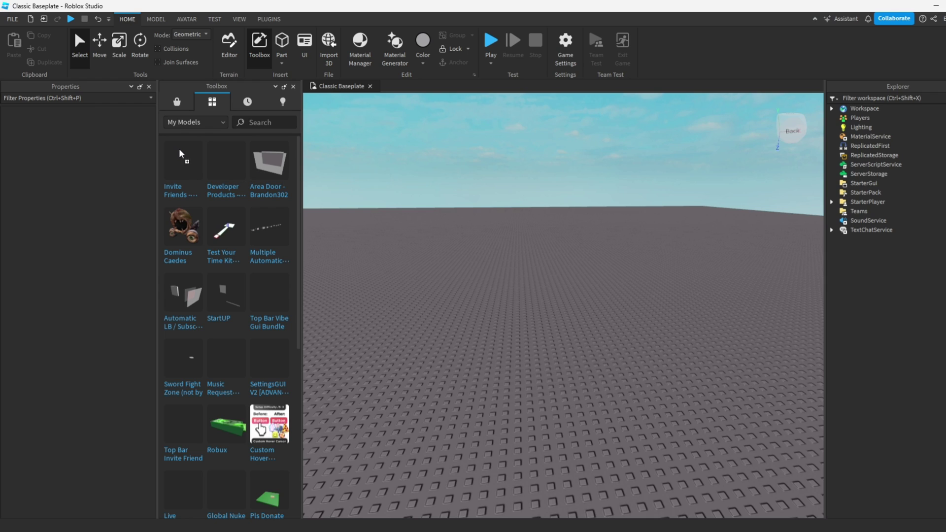
left_click_drag(275, 117, 511, 335)
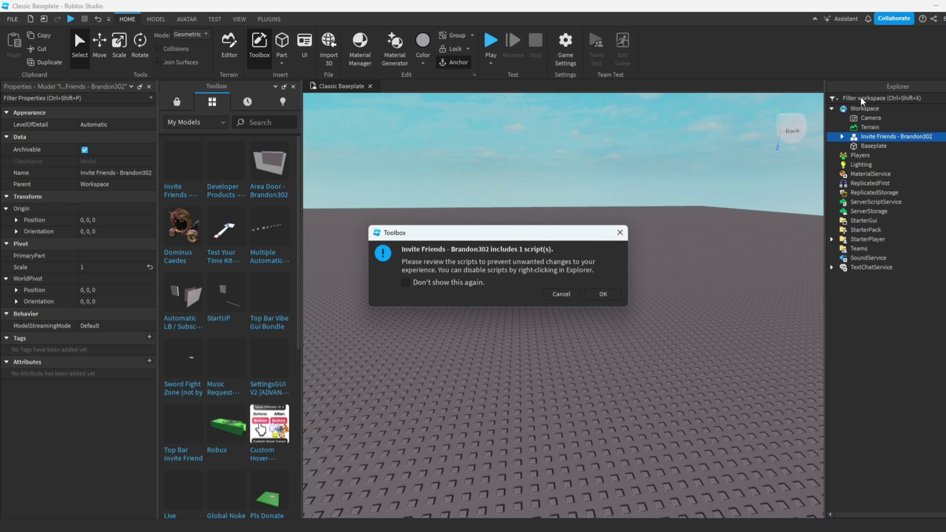
Accept the included-scripts warning, close the Toolbox and deselect the model.
left_click(605, 294)
left_click(293, 86)
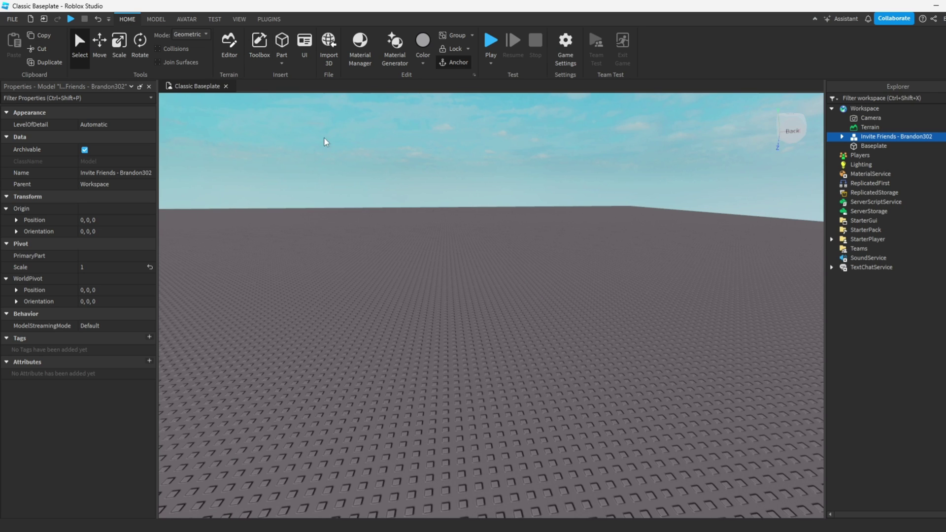
left_click(518, 285)
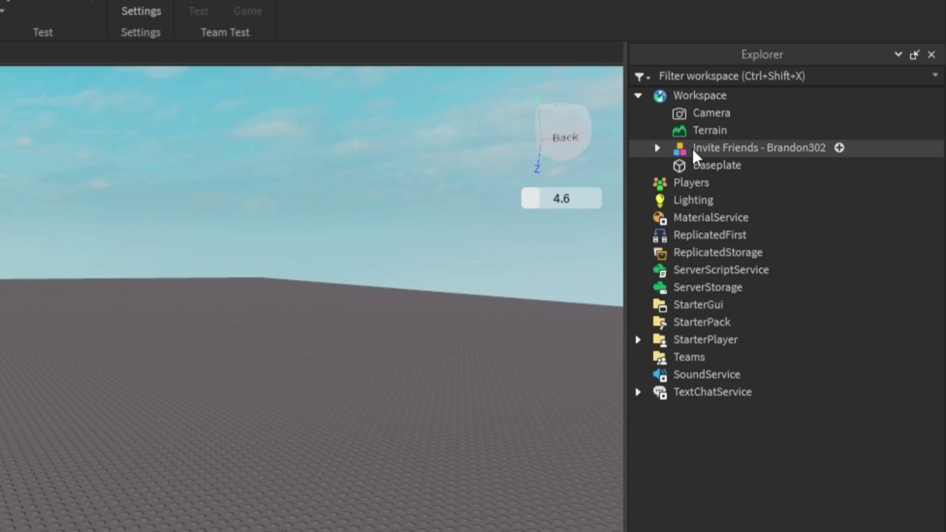
Move the Invite Friends model into StarterGui, ungroup it, and expand HUD.
left_click_drag(692, 148, 683, 310)
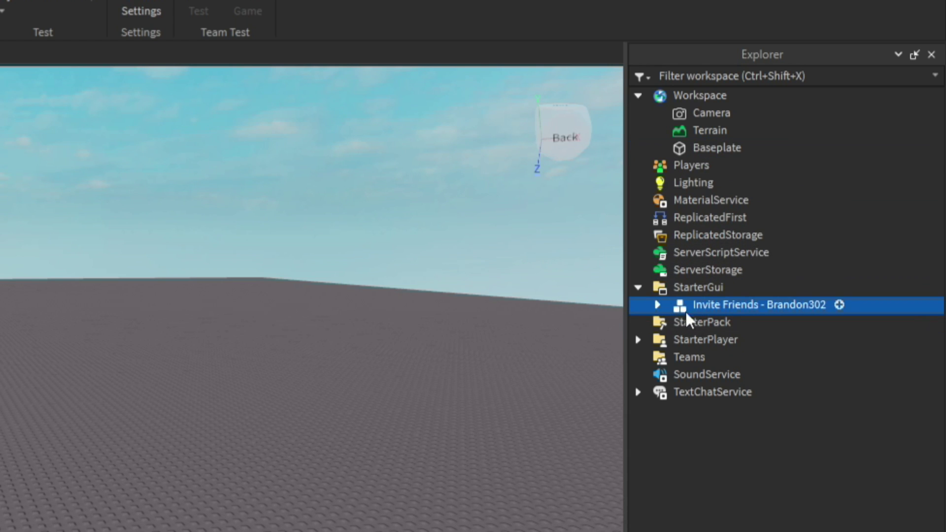
right_click(689, 305)
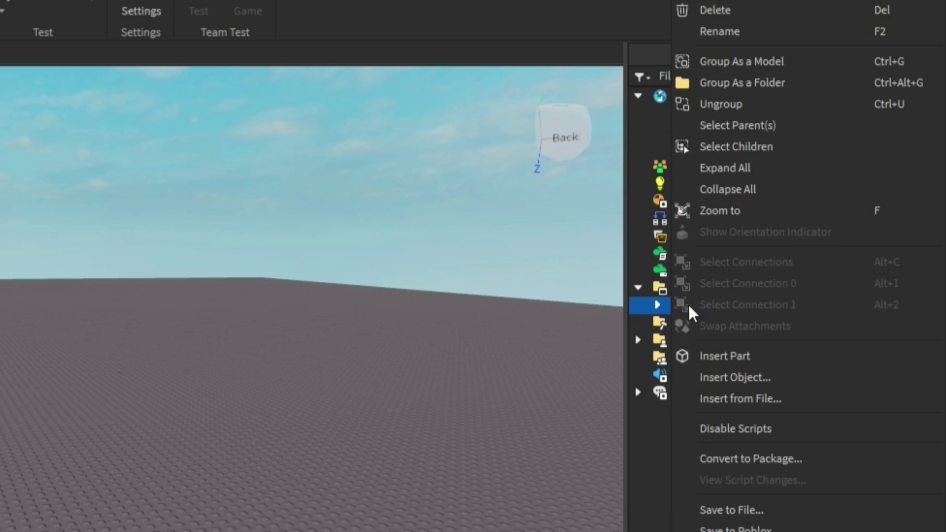
left_click(703, 102)
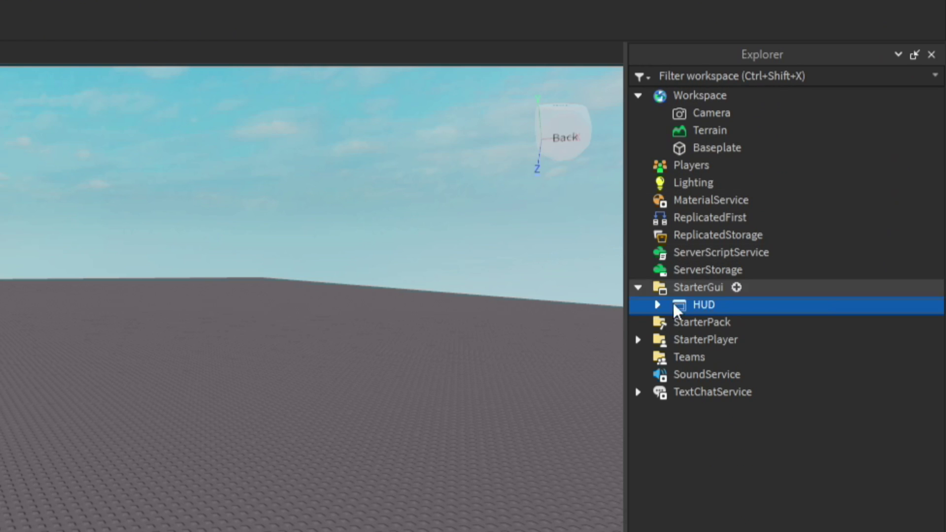
left_click(841, 221)
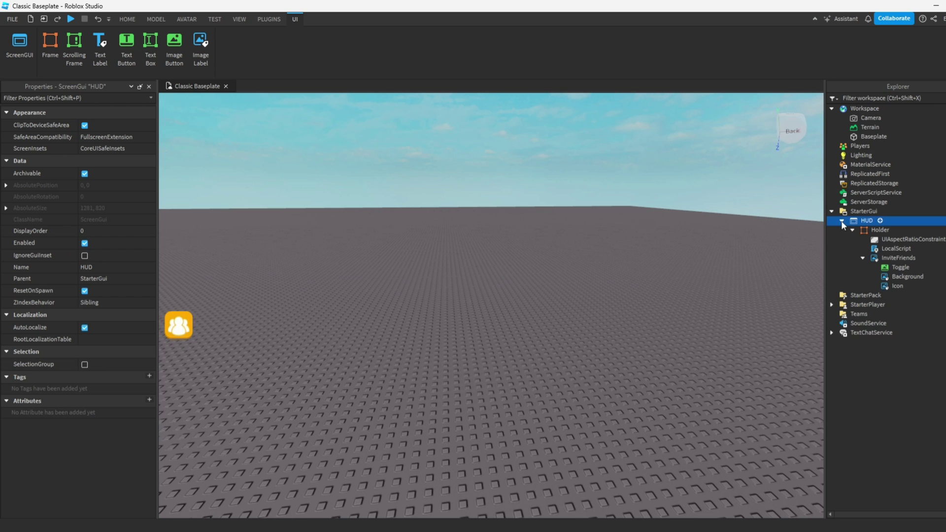
Change InviteFriends' Position Y scale, trying 0.823 before settling on 0.523.
left_click(878, 257)
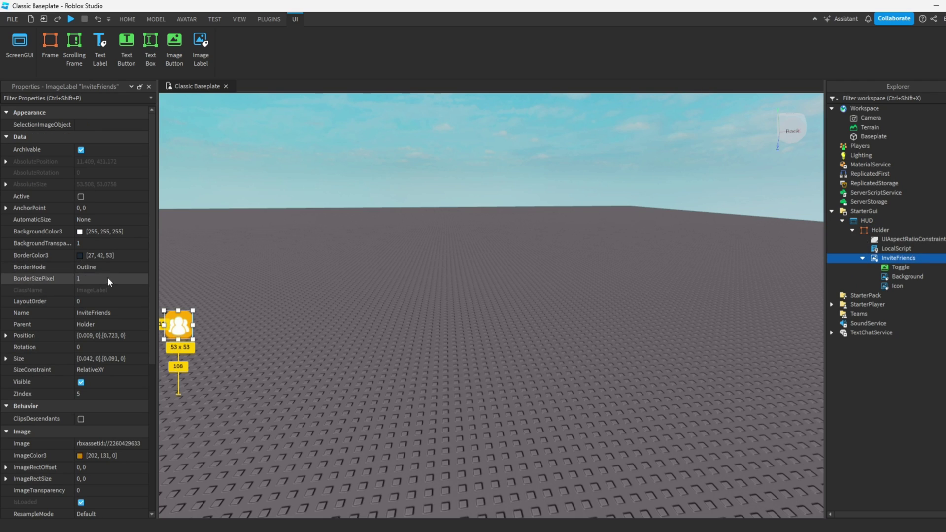
left_click(120, 335)
left_click(112, 336)
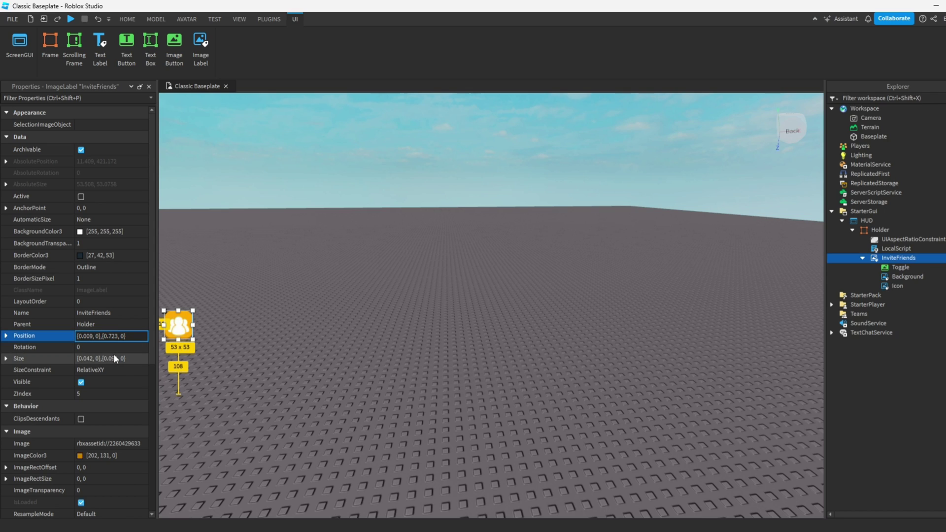
key("BackSpace")
type("8")
key("Return")
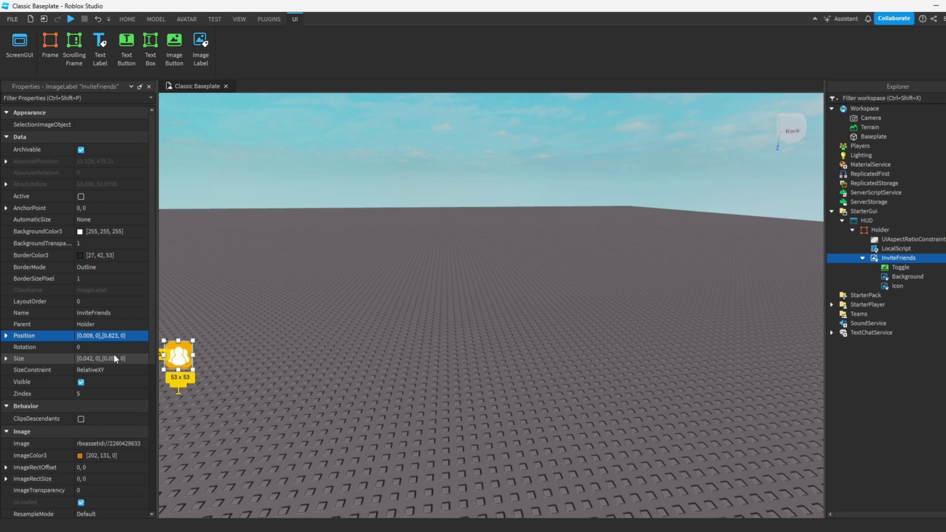
left_click(110, 338)
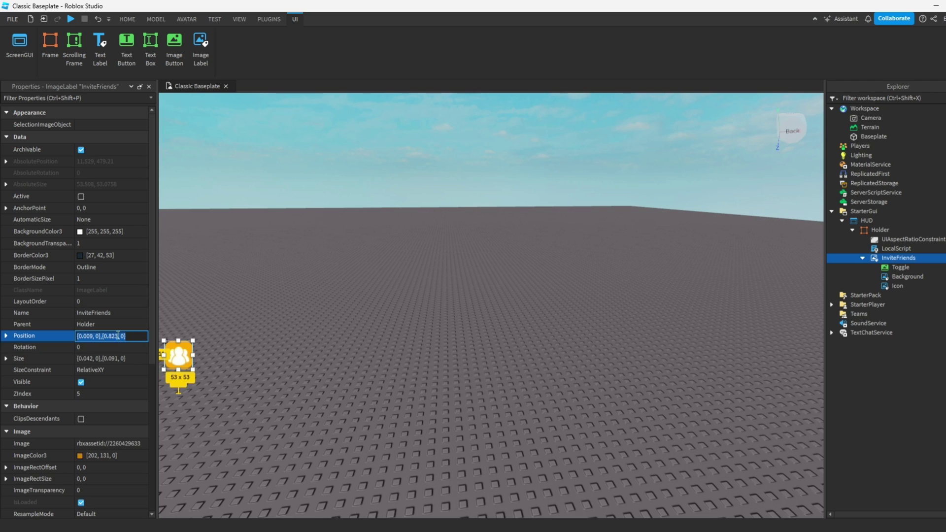
left_click(115, 337)
key("BackSpace")
type("6")
key("Return")
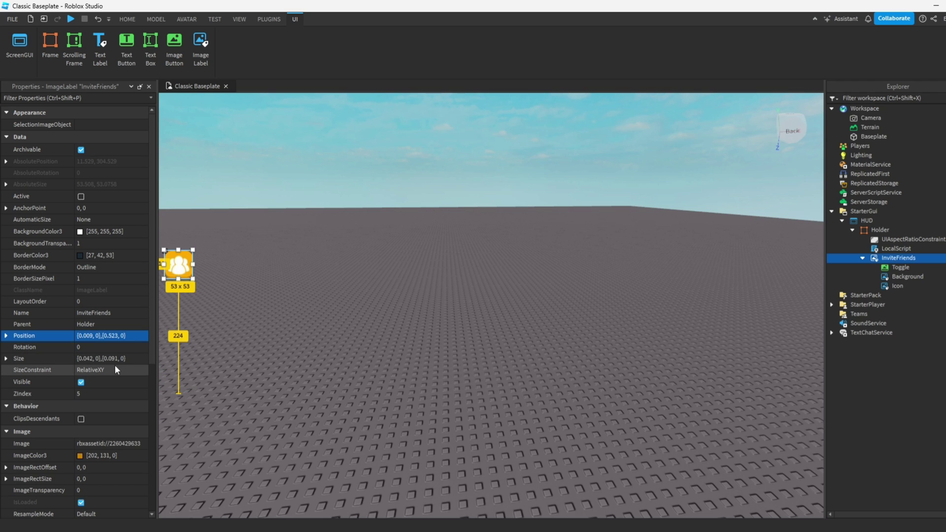
left_click(370, 363)
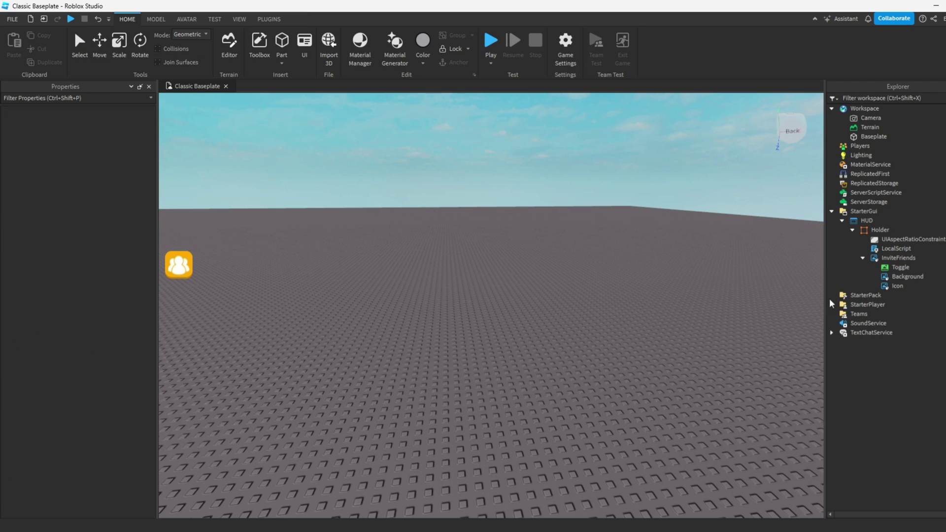
left_click(897, 286)
left_click(896, 258)
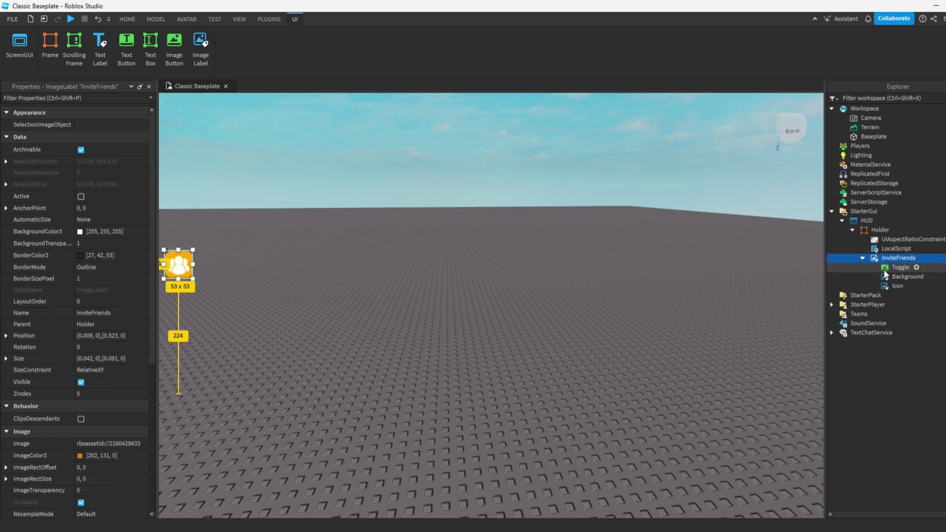
left_click(886, 278)
scroll(103, 427, "down", 1)
scroll(103, 428, "down", 1)
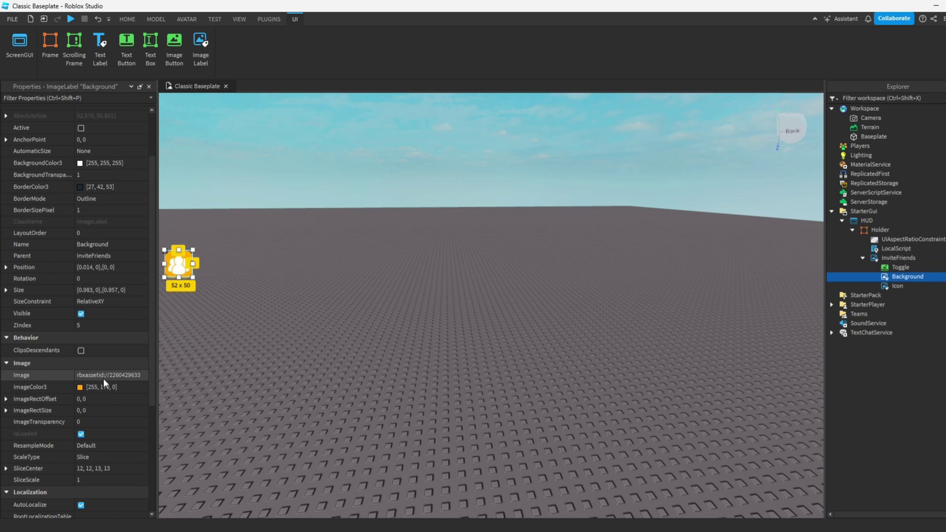
left_click(877, 257)
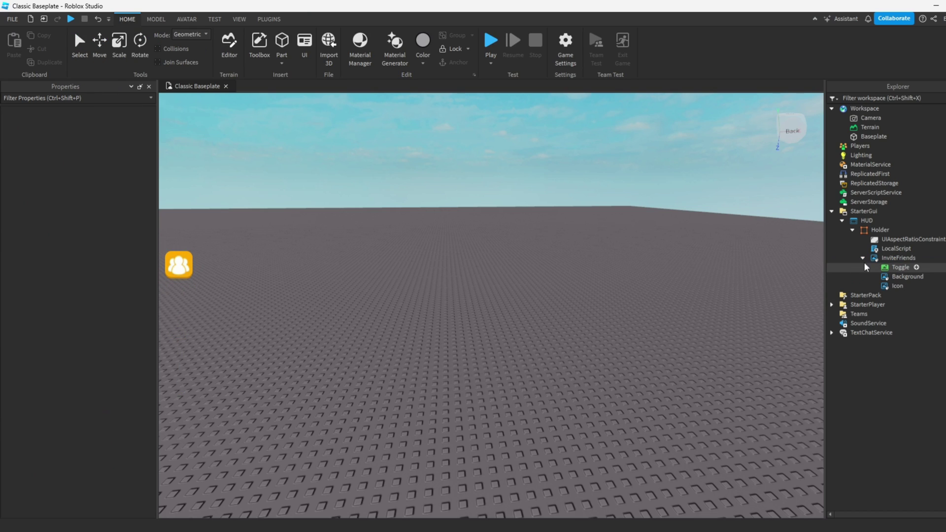
left_click(109, 456)
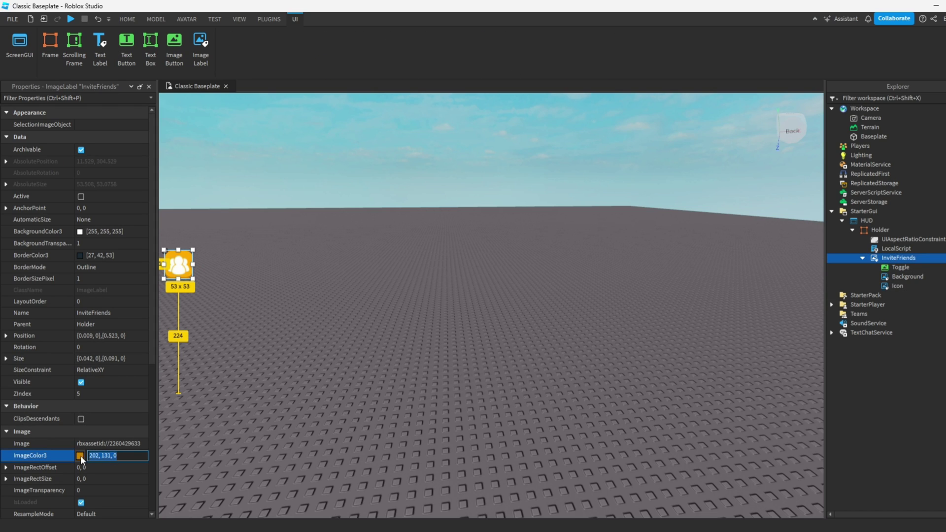
left_click(81, 456)
left_click_drag(533, 275, 494, 282)
left_click(565, 365)
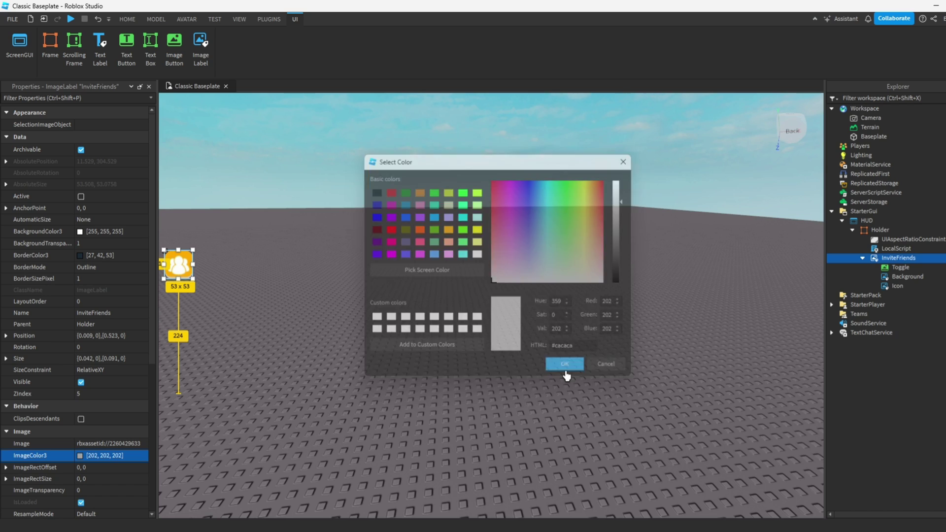
left_click(79, 456)
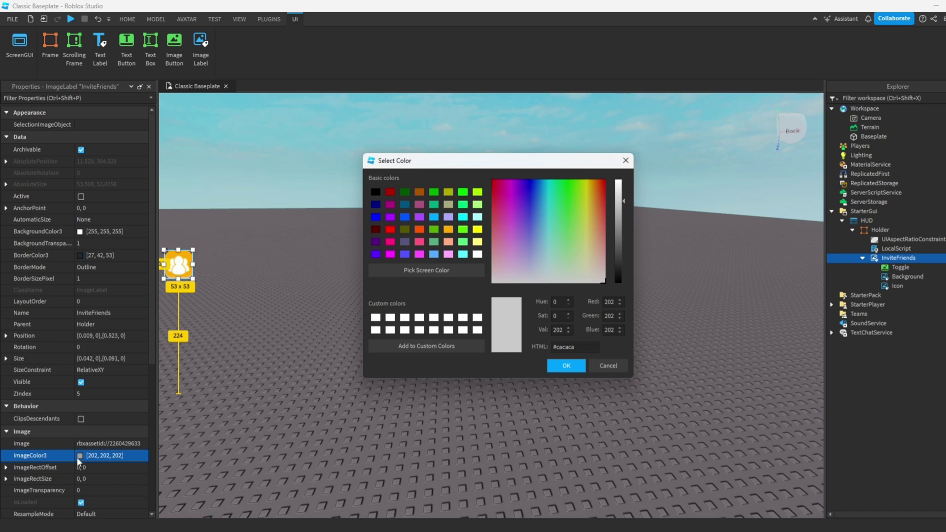
left_click_drag(494, 279, 497, 220)
left_click(564, 367)
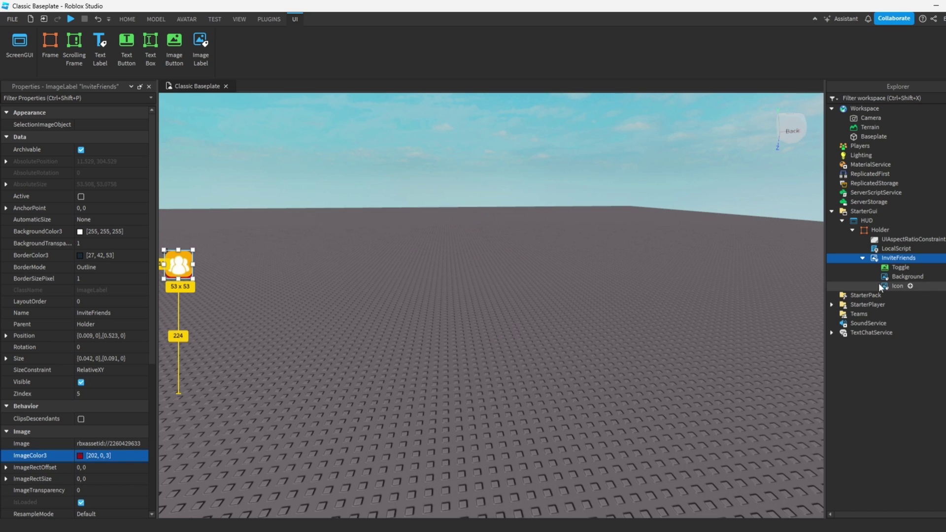
left_click(908, 277)
left_click(80, 456)
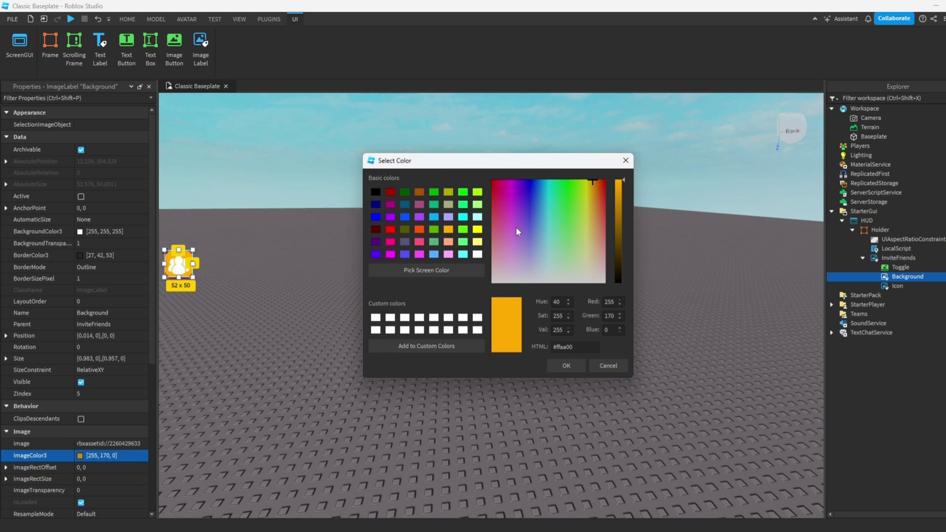
left_click(493, 180)
left_click(564, 365)
left_click(423, 397)
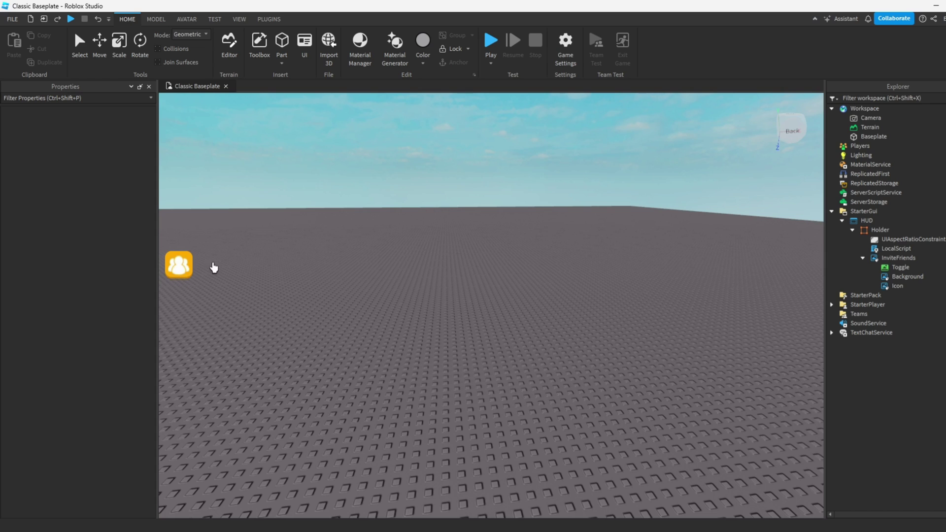
left_click(887, 286)
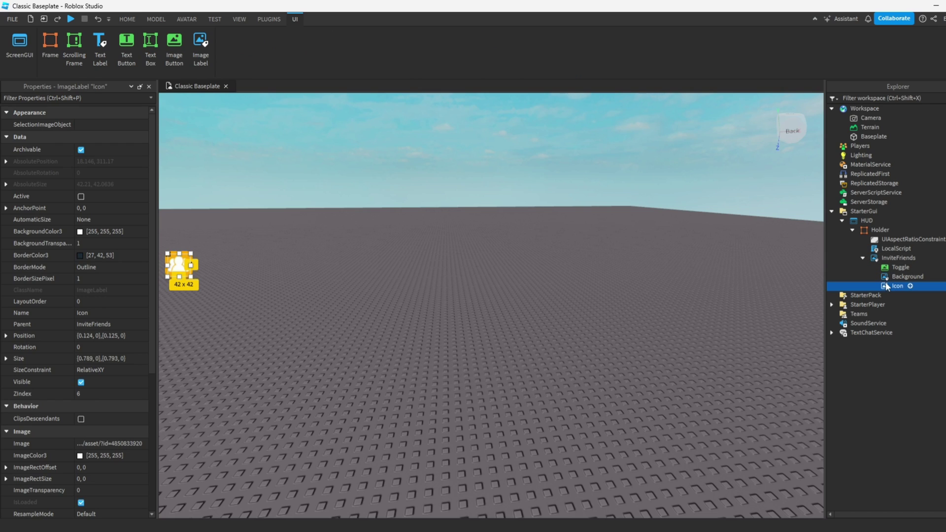
scroll(102, 412, "down", 3)
scroll(103, 411, "down", 2)
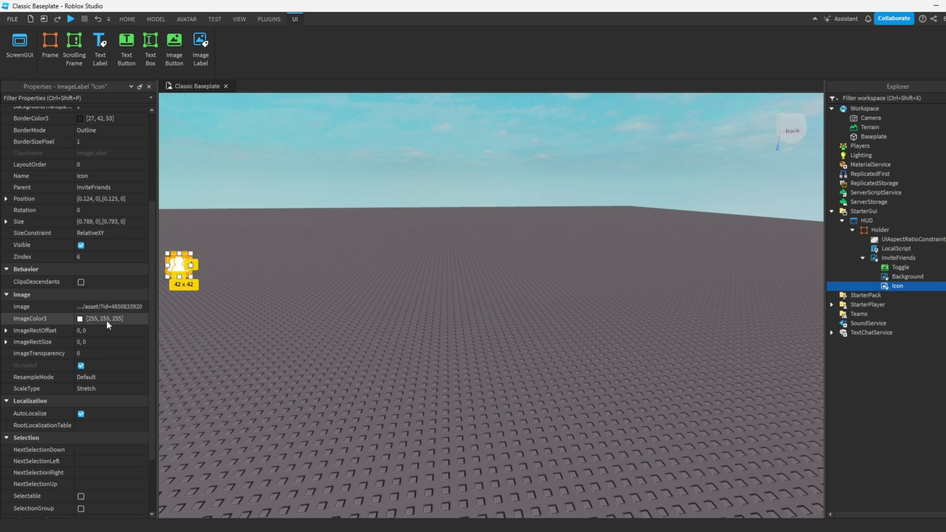
scroll(107, 321, "up", 3)
left_click(198, 356)
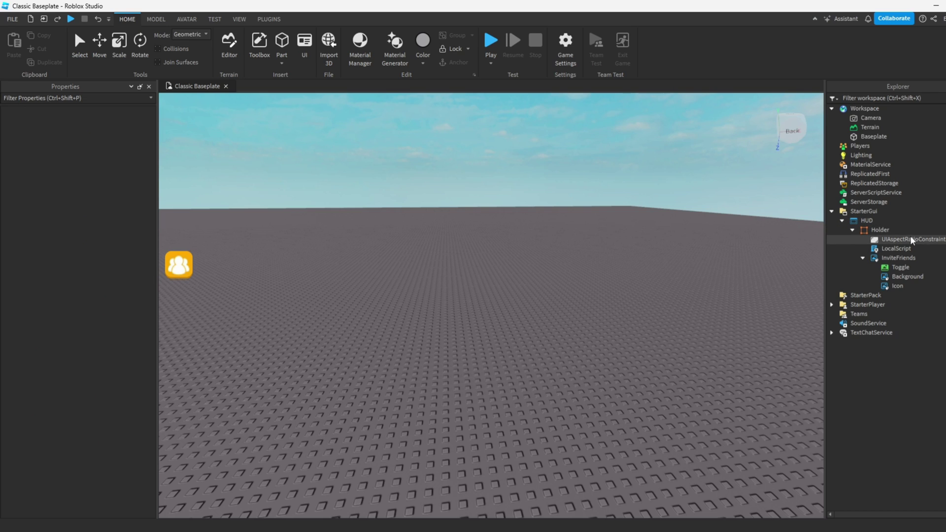
mouse_move(896, 249)
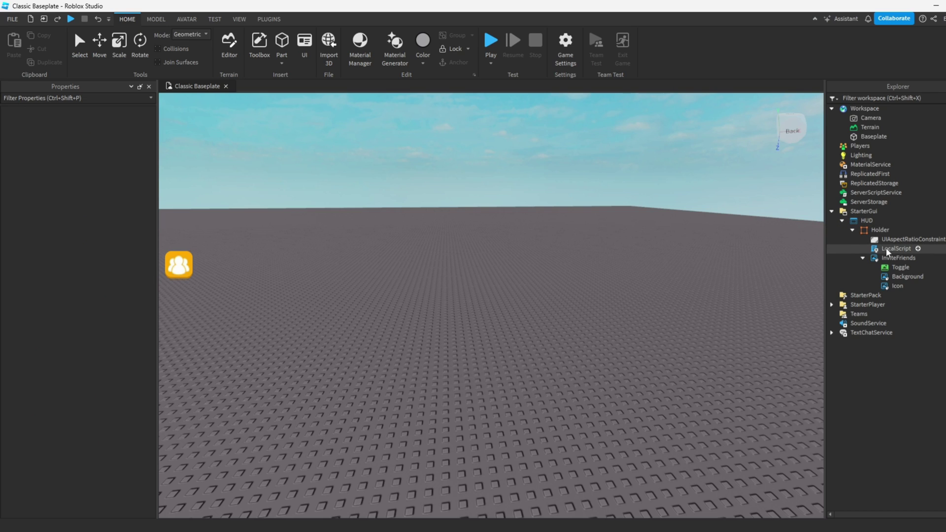
Open the LocalScript and highlight its Toggle click connection on line 4.
left_click(864, 258)
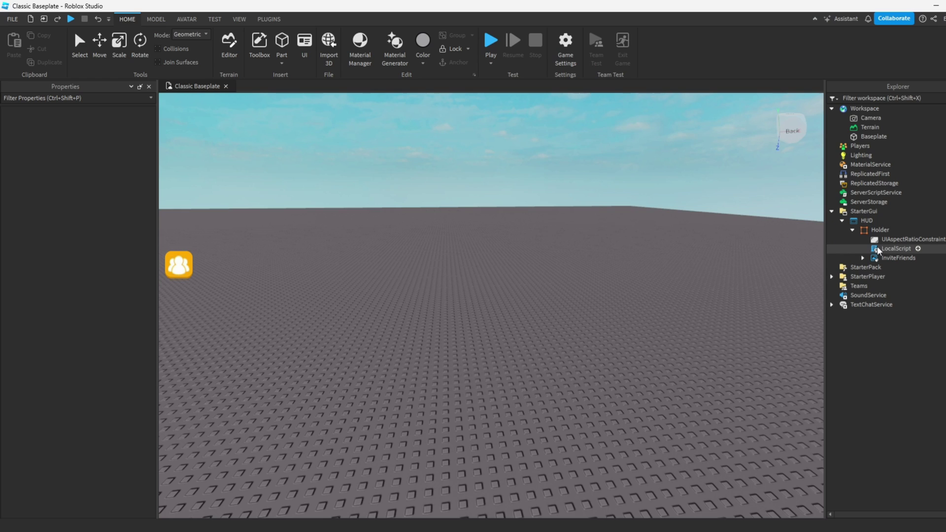
double_click(878, 252)
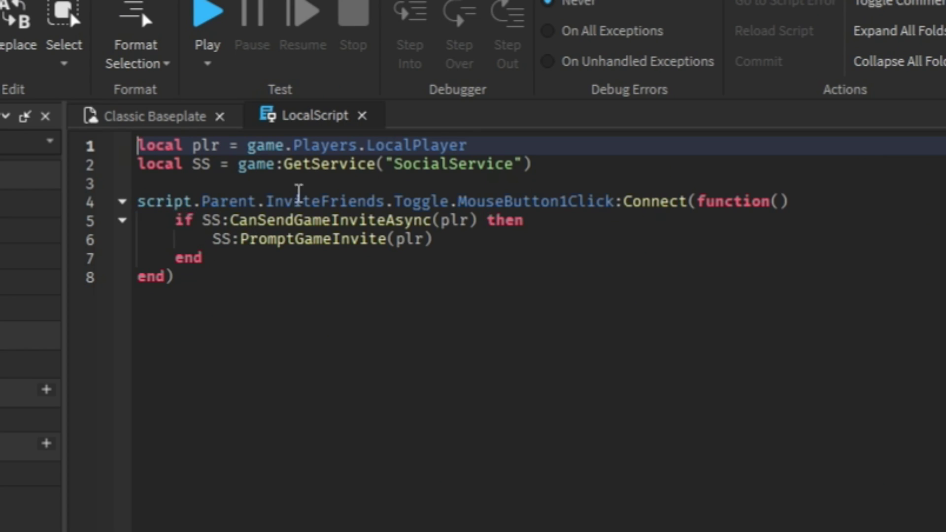
left_click_drag(237, 202, 611, 206)
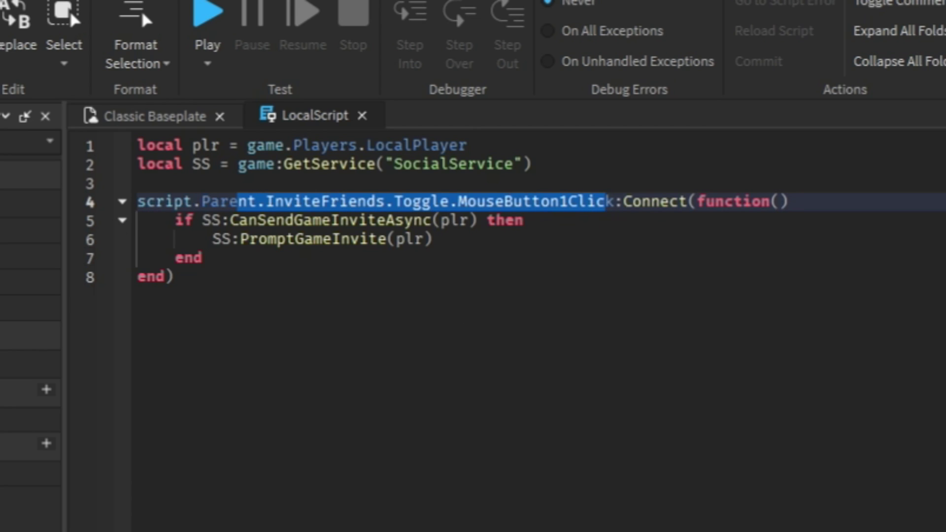
left_click(317, 256)
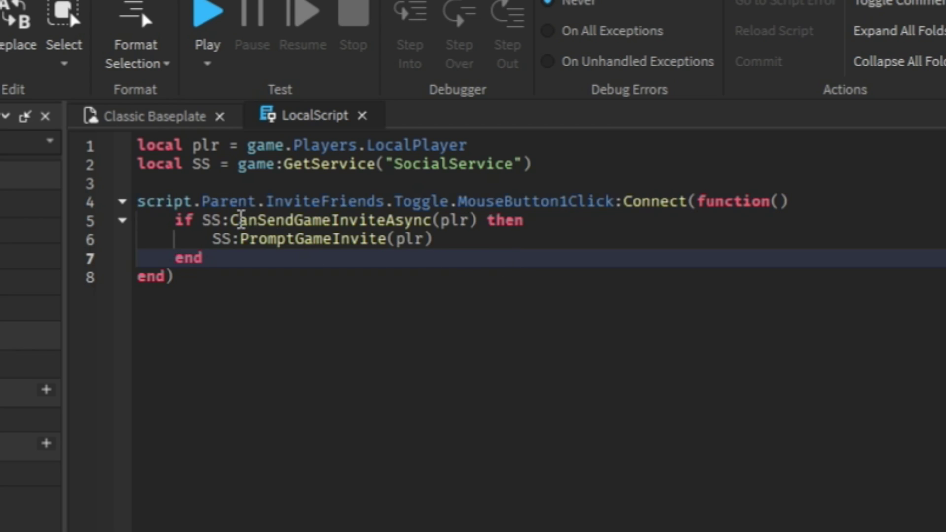
Review the invite permission check and PromptGameInvite lines, then play-test the Classic Baseplate.
left_click_drag(241, 220, 406, 220)
mouse_move(319, 219)
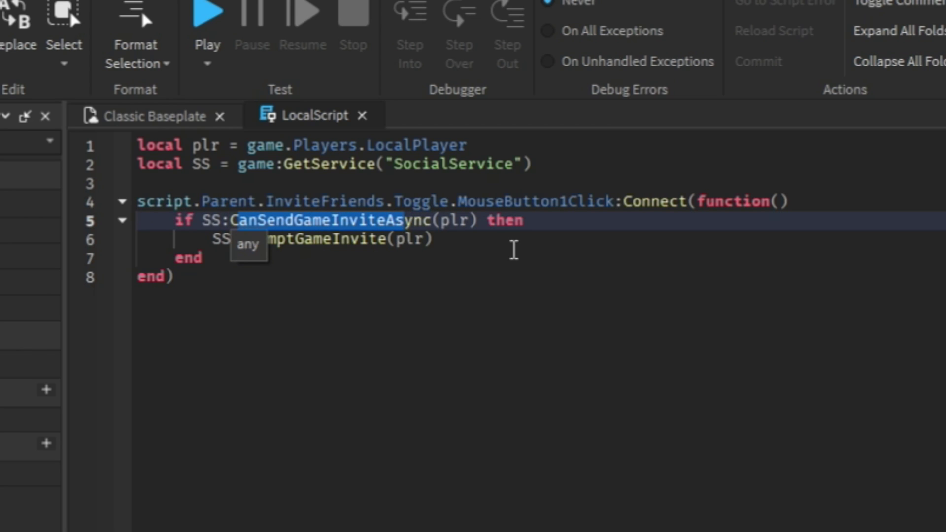
left_click(510, 245)
left_click_drag(241, 239, 370, 238)
left_click(148, 116)
left_click(814, 22)
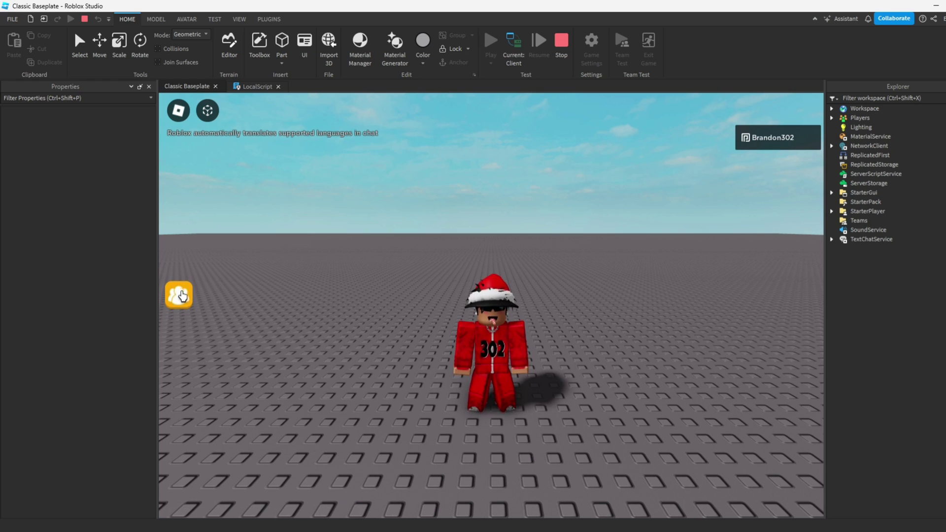
Click the orange button twice, opening and closing the Invite Friends prompt each time.
left_click(179, 300)
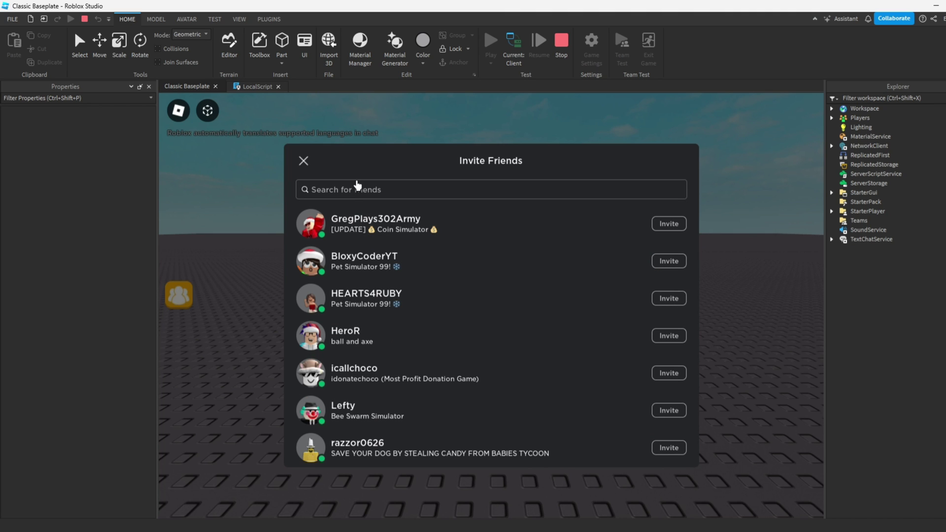
left_click(303, 160)
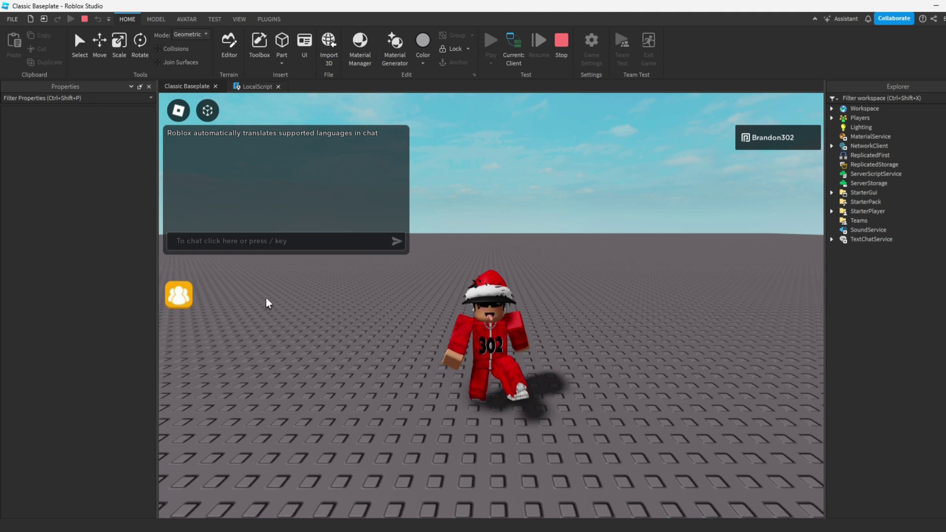
left_click(179, 294)
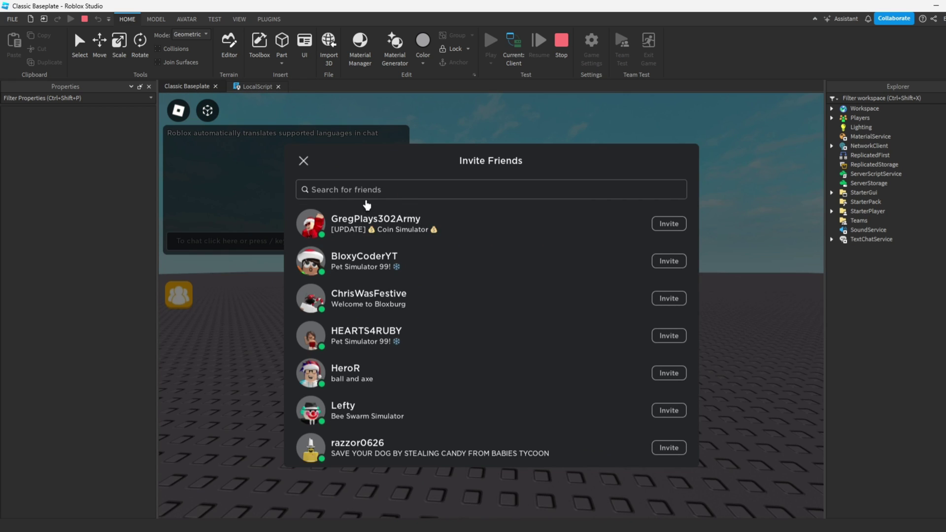
left_click(304, 161)
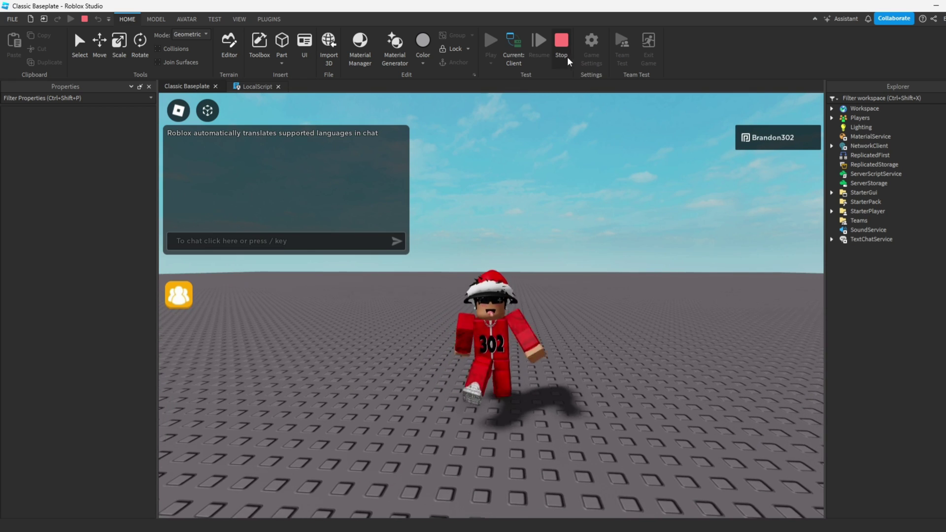
left_click(561, 42)
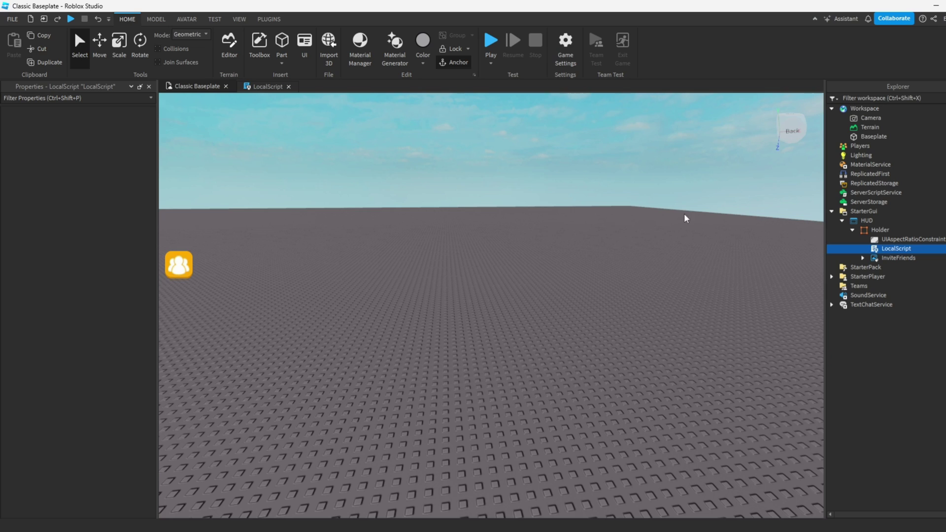
left_click(863, 258)
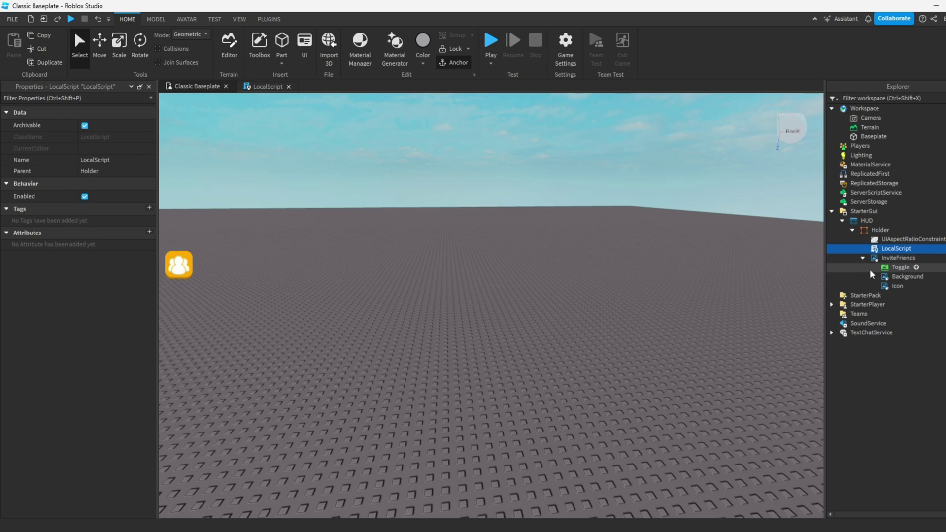
left_click(911, 286)
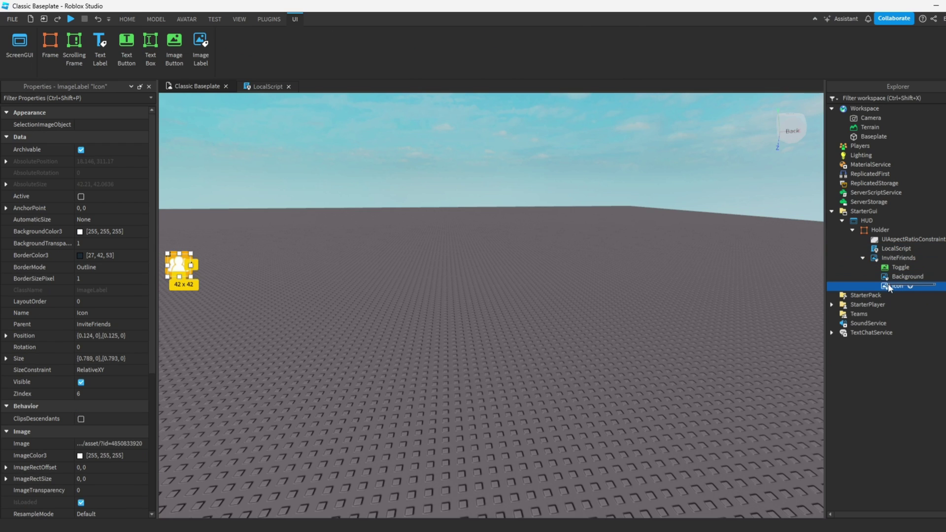
left_click_drag(889, 284, 890, 277)
left_click(889, 270)
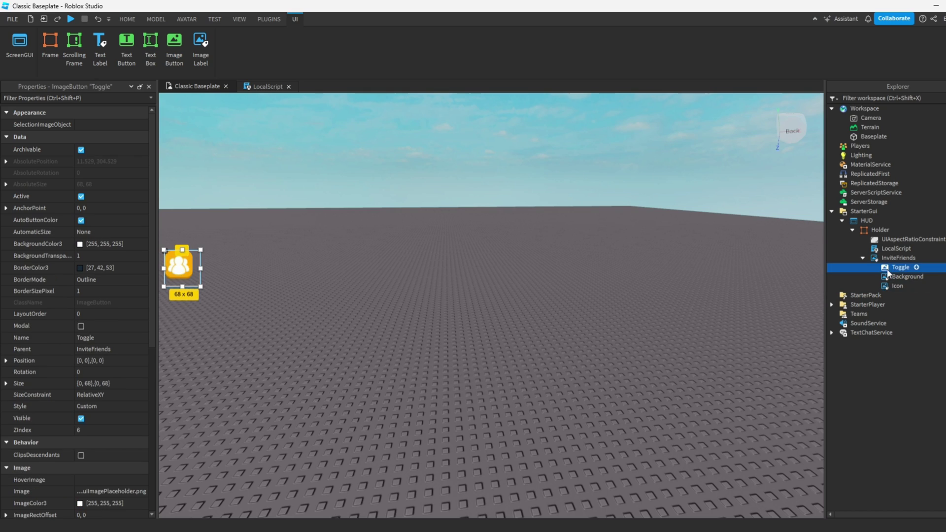
mouse_move(898, 258)
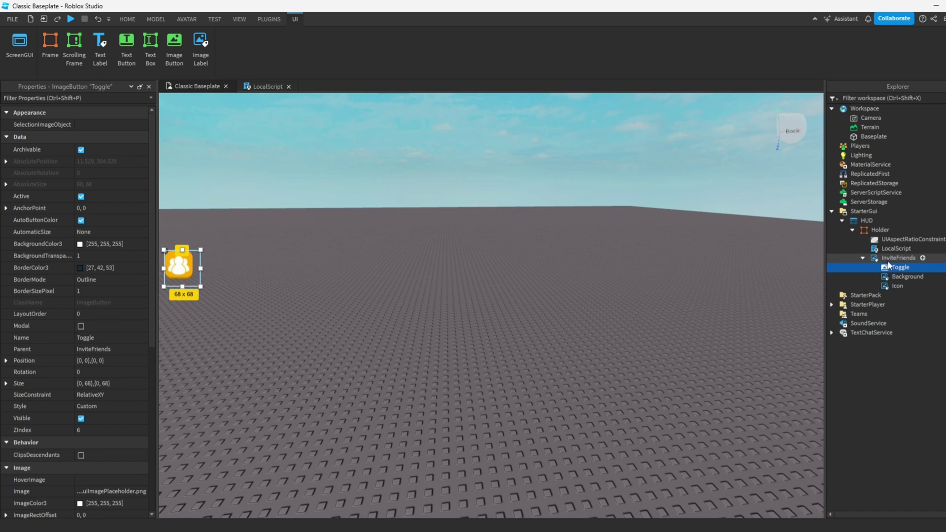
left_click(885, 261)
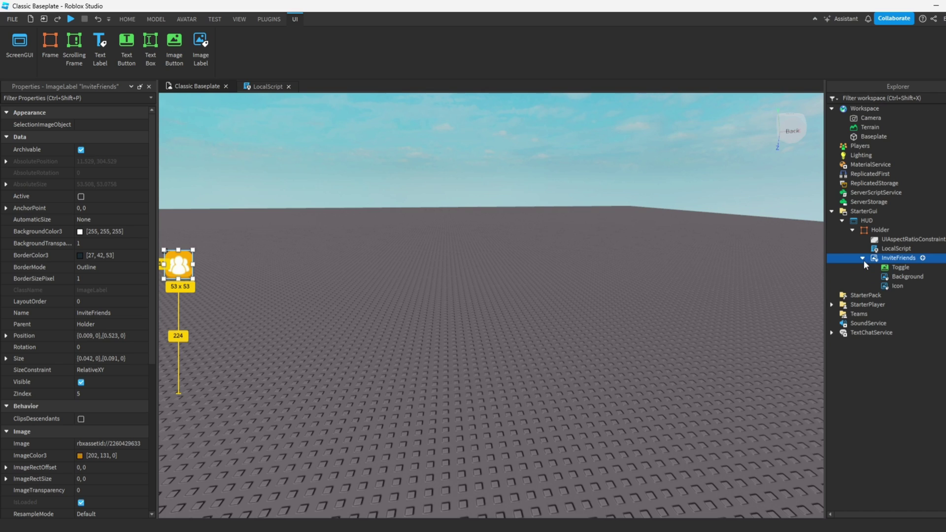
left_click(862, 258)
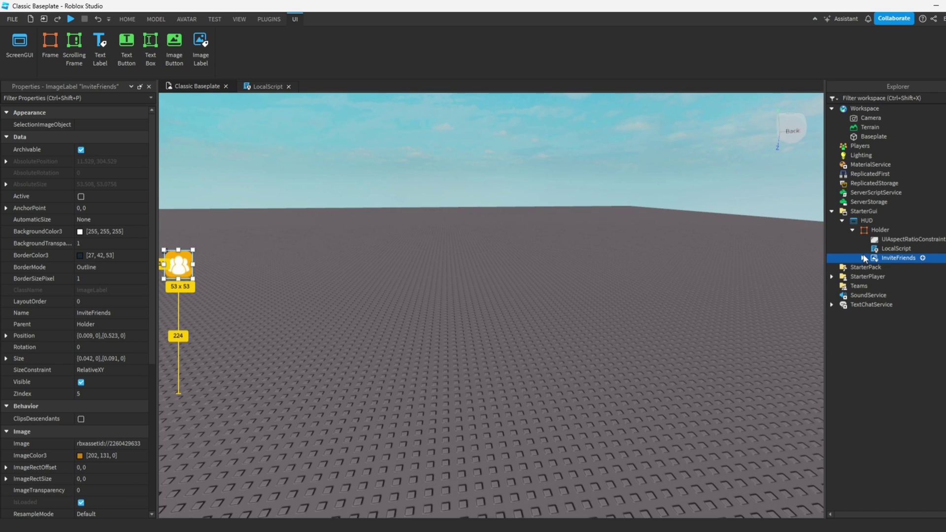
left_click(576, 347)
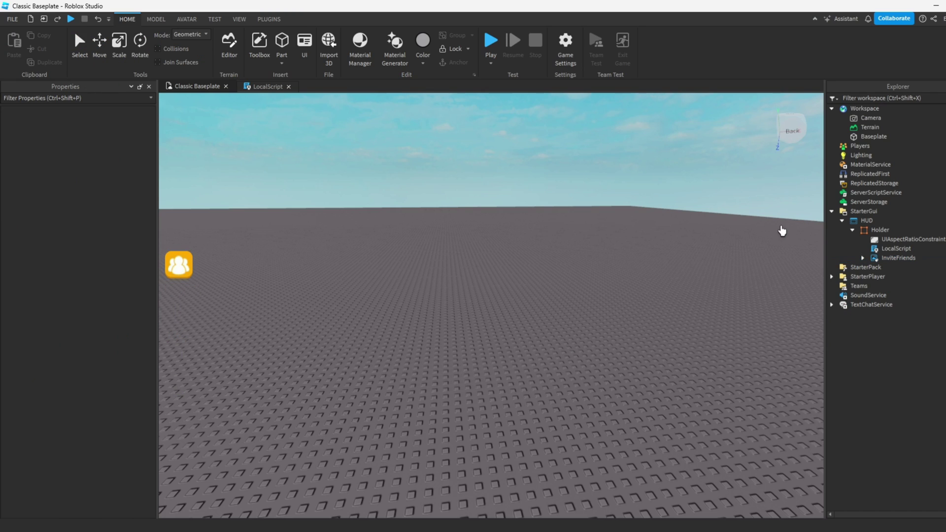